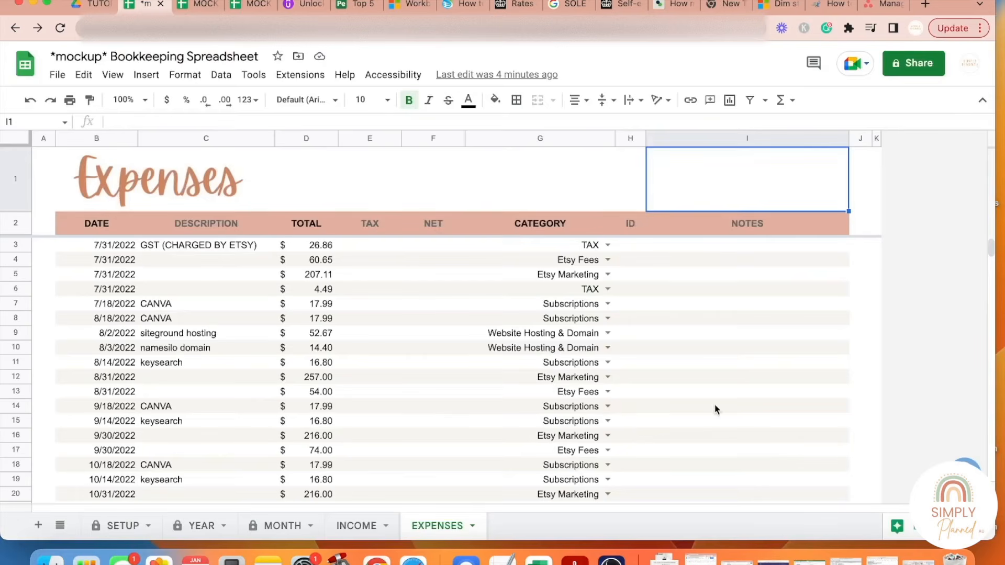
Select the empty Notes cell in the siteground hosting row of the Expenses sheet.
click(731, 251)
click(594, 378)
scroll(602, 389, down, 2)
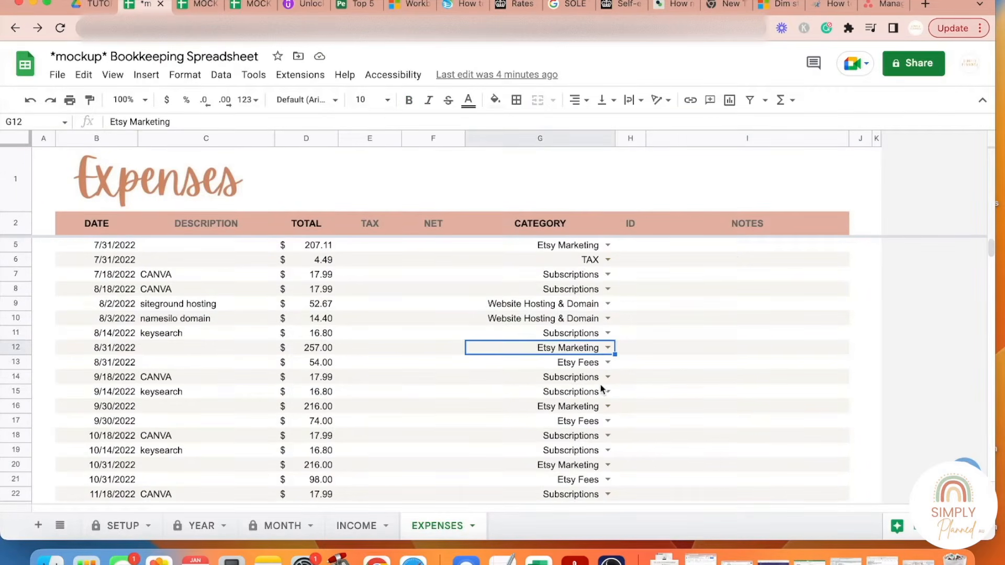
click(206, 317)
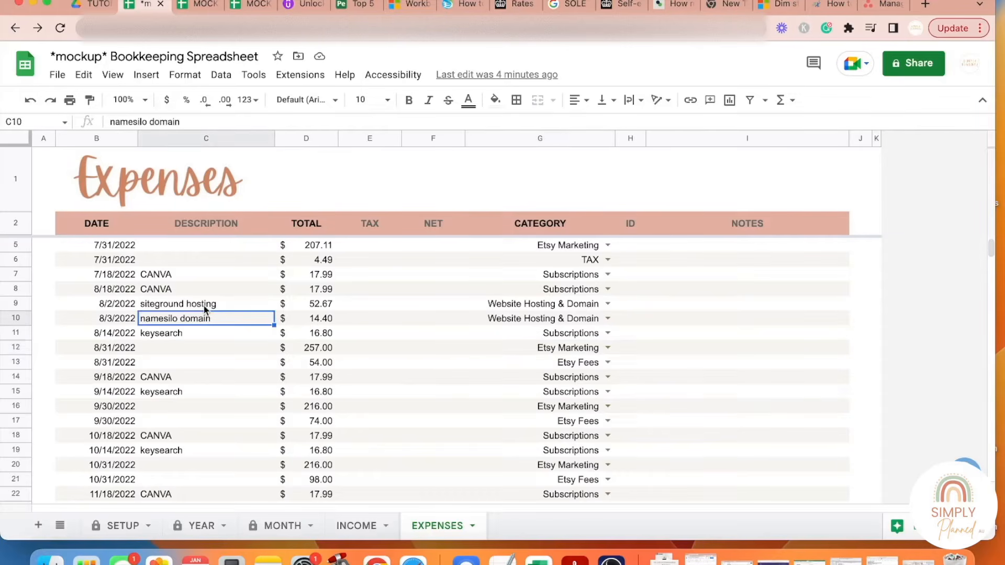
click(203, 306)
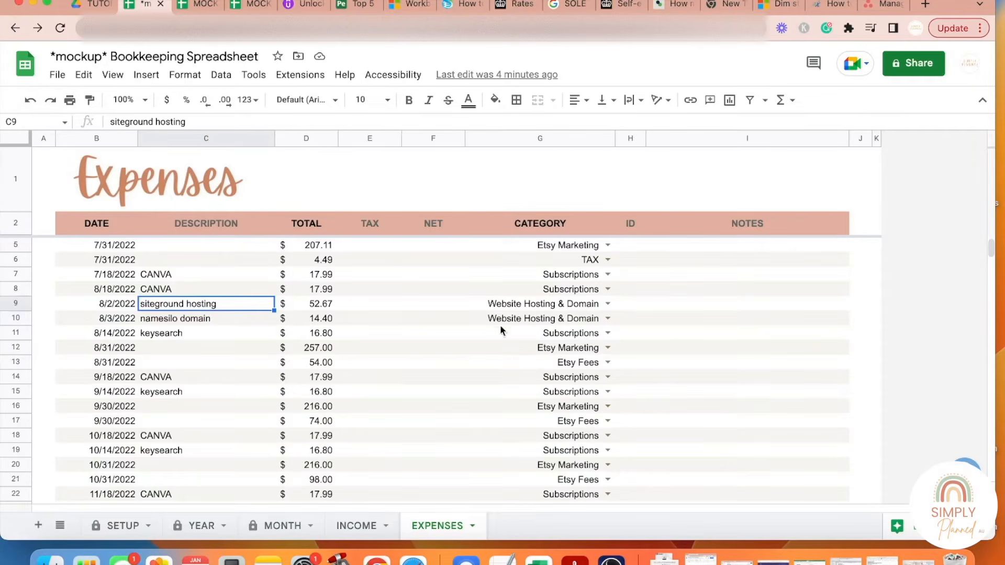
click(730, 308)
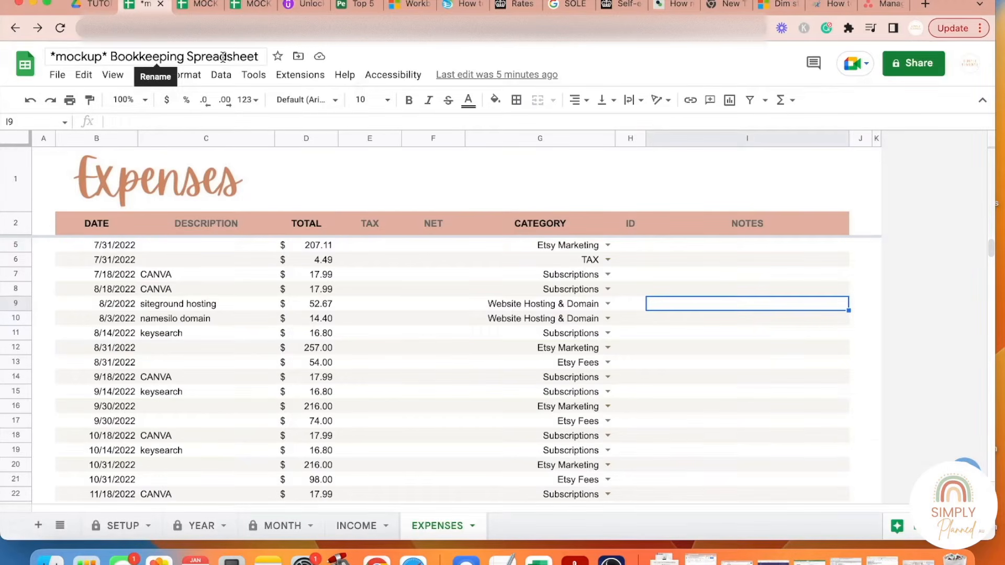
Switch to Google Drive, create a folder named Untitled folder beside the mockup spreadsheets, and open the Receipts folder.
click(87, 5)
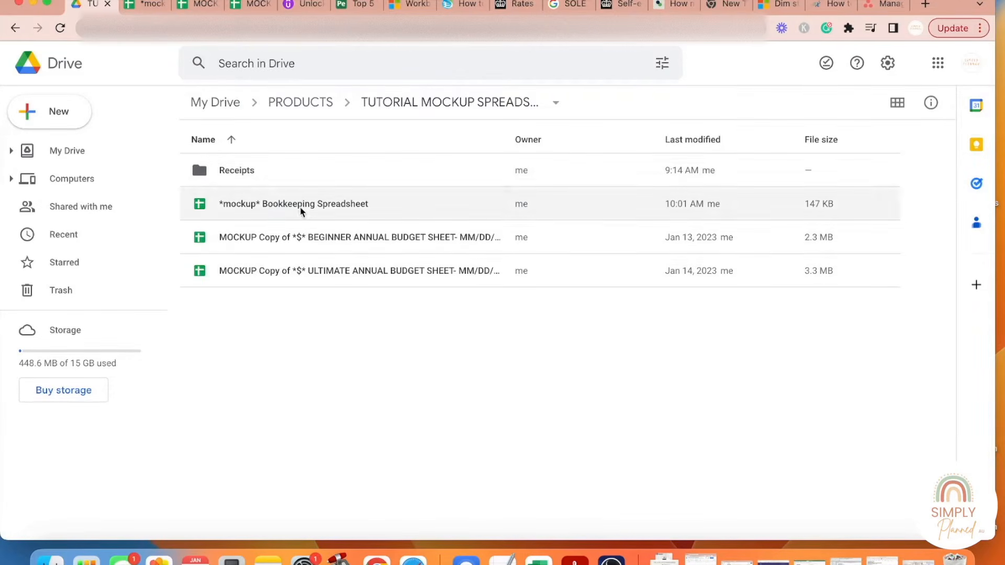
right_click(330, 403)
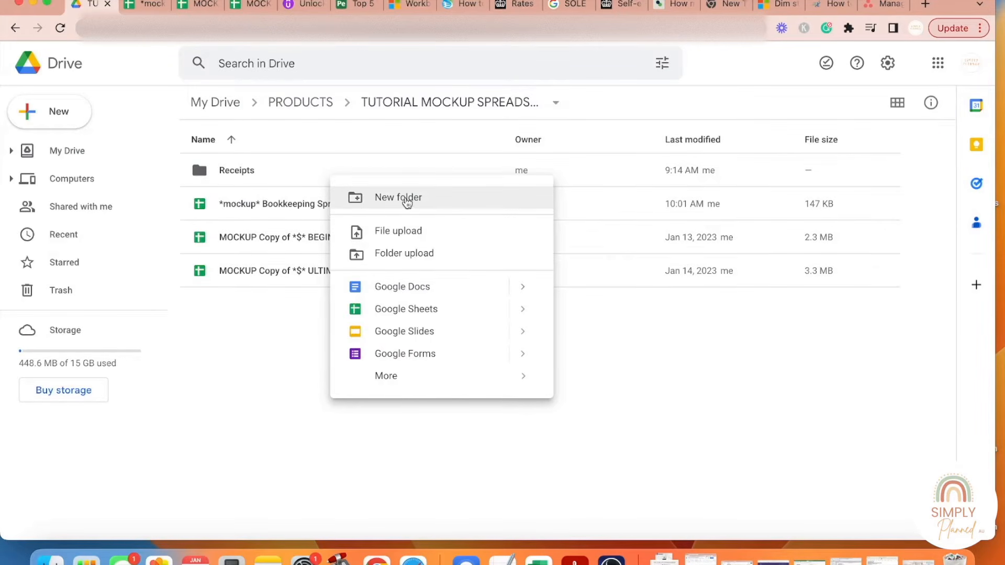
click(410, 198)
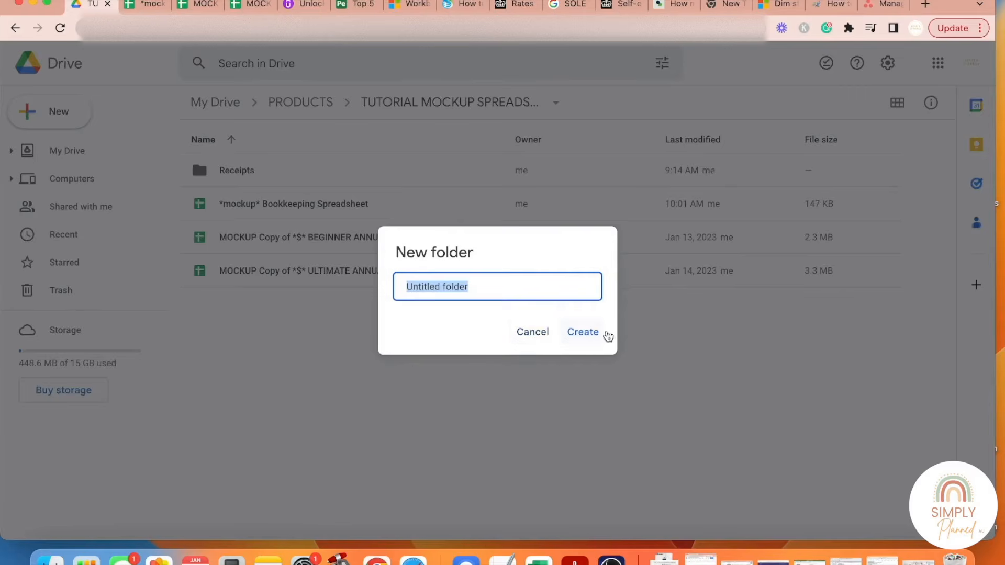
click(583, 335)
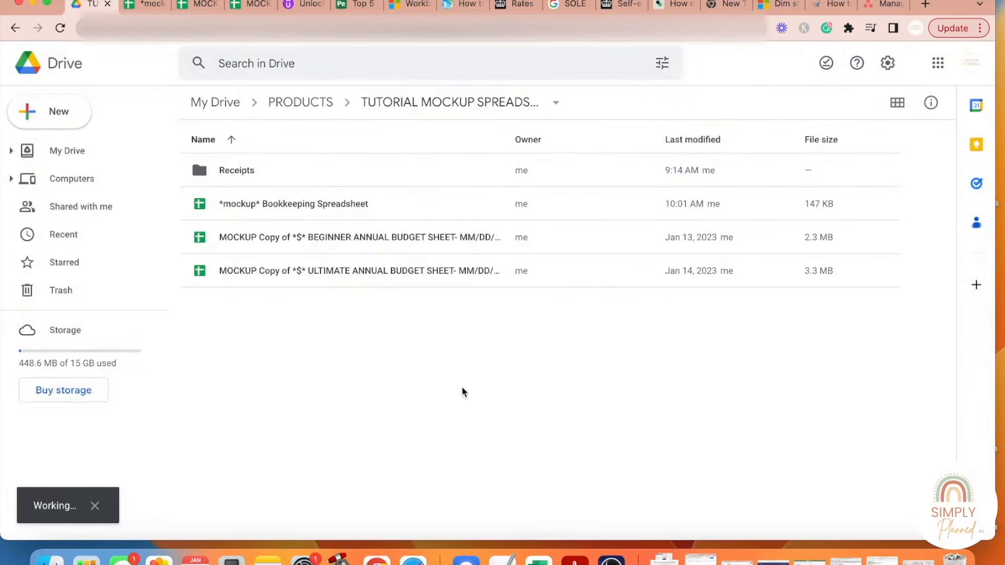
double_click(242, 168)
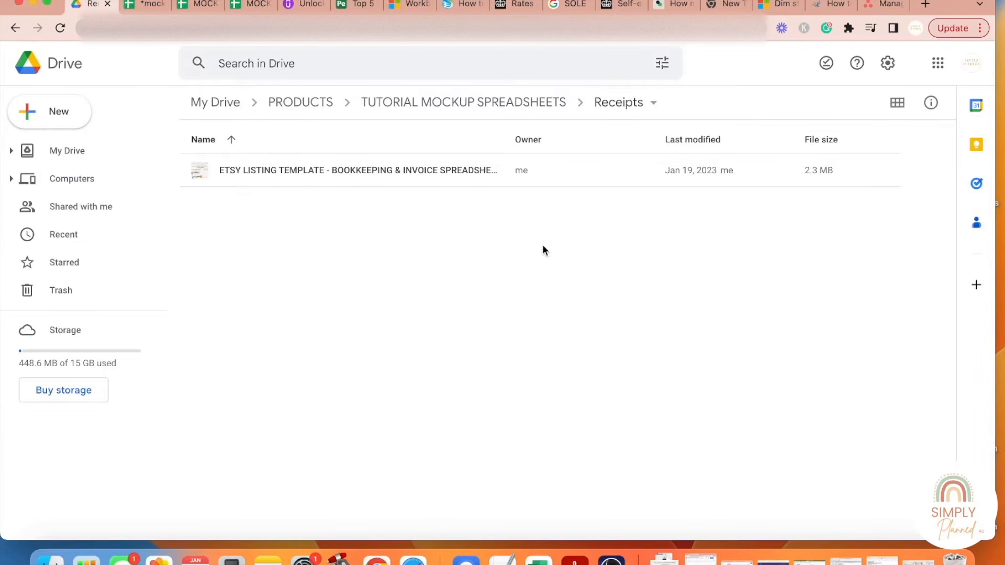
right_click(309, 229)
click(278, 227)
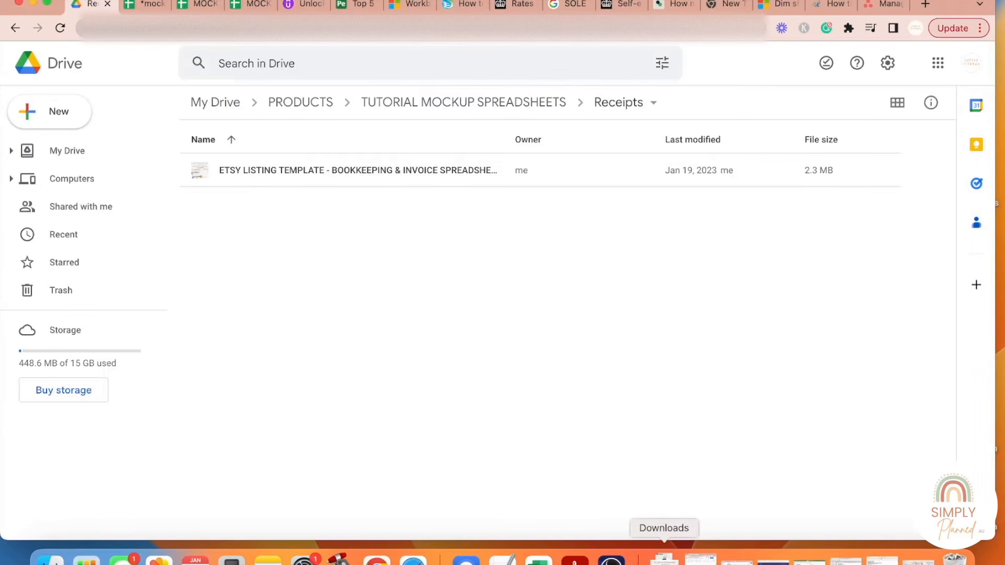
click(664, 558)
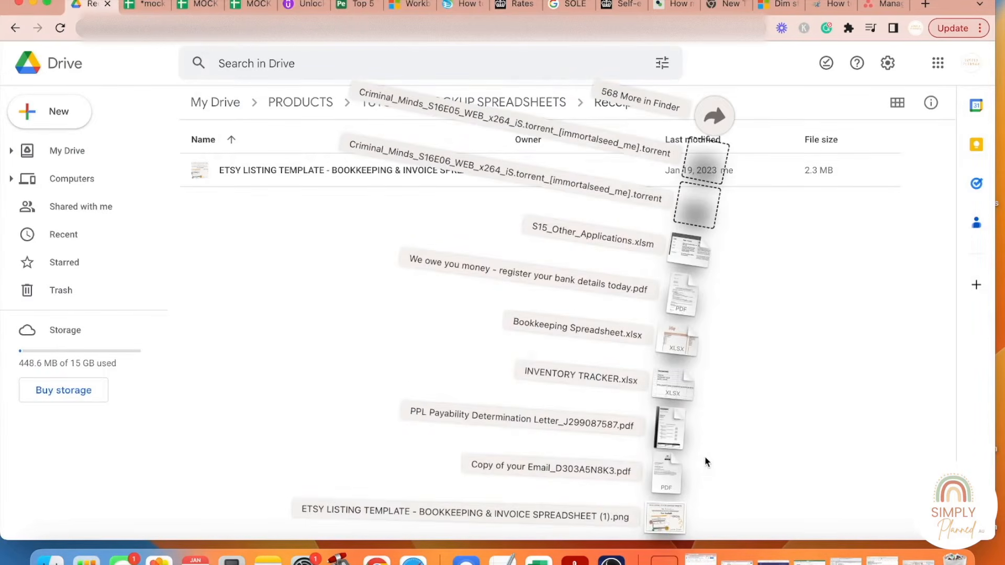
click(585, 234)
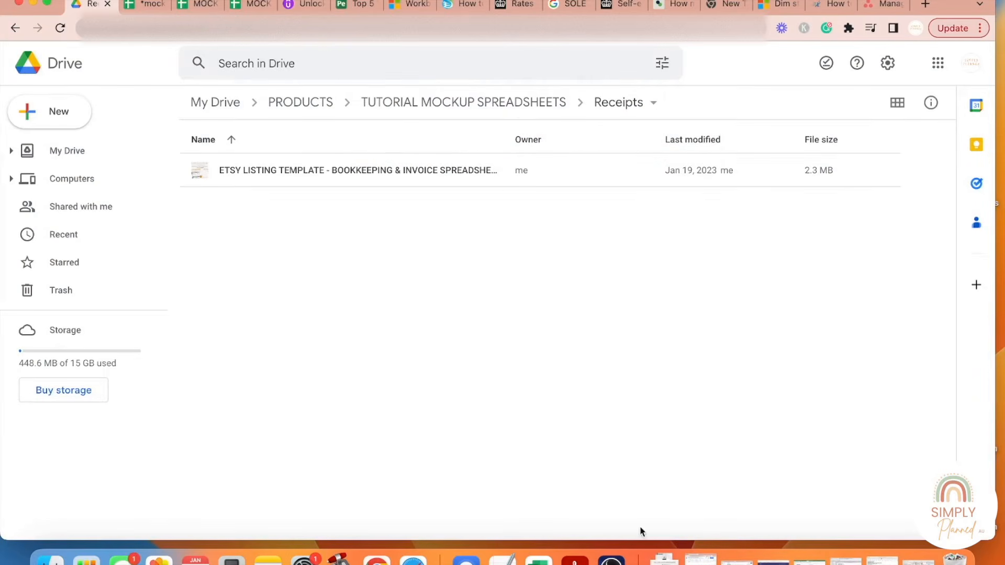
right_click(650, 333)
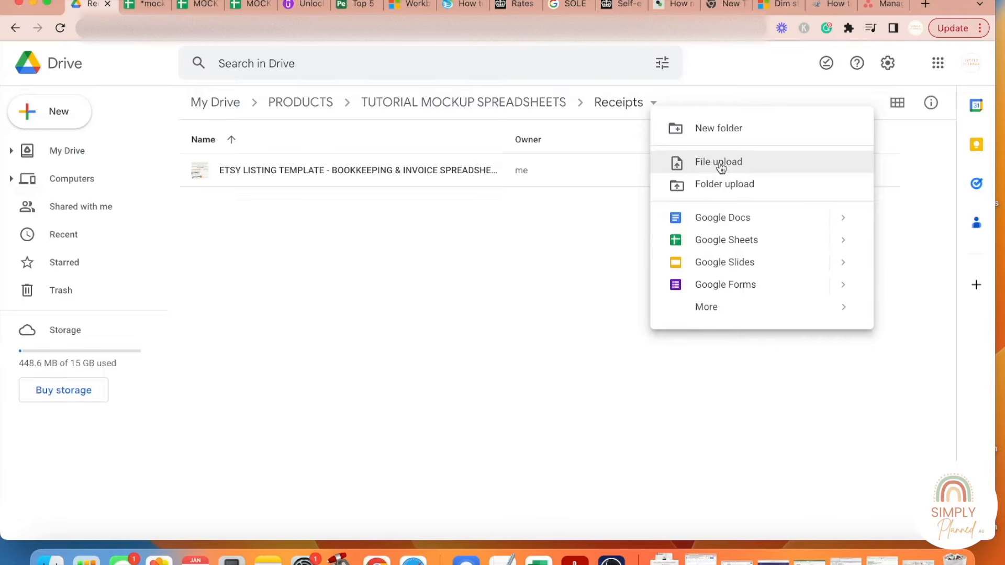
click(392, 351)
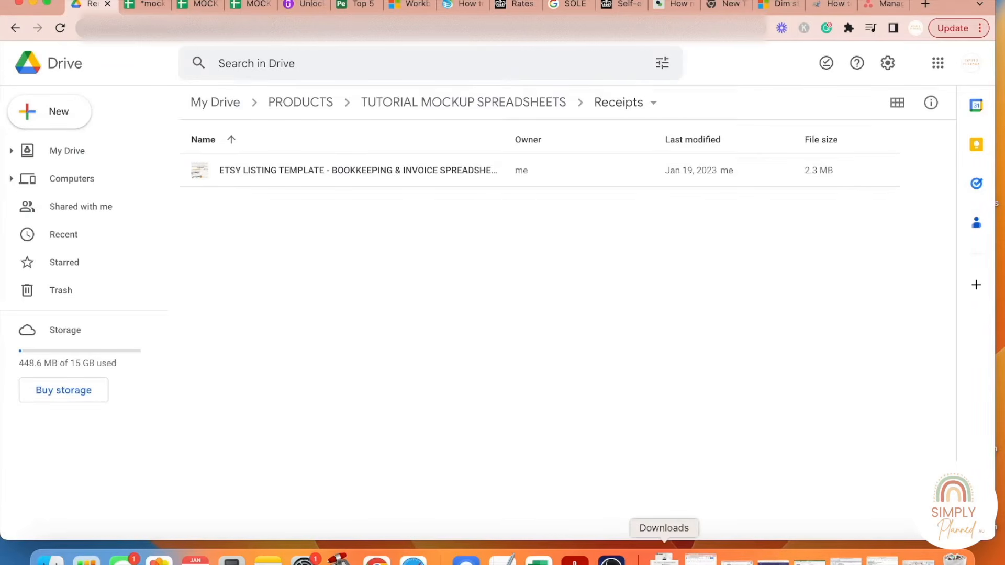
Upload ETSY LISTING TEMPLATE - BOOKKEEPING & INVOICE SPREADSHEET (1).png from Downloads into the Receipts folder, keeping both files.
click(664, 559)
drag(661, 530, 343, 237)
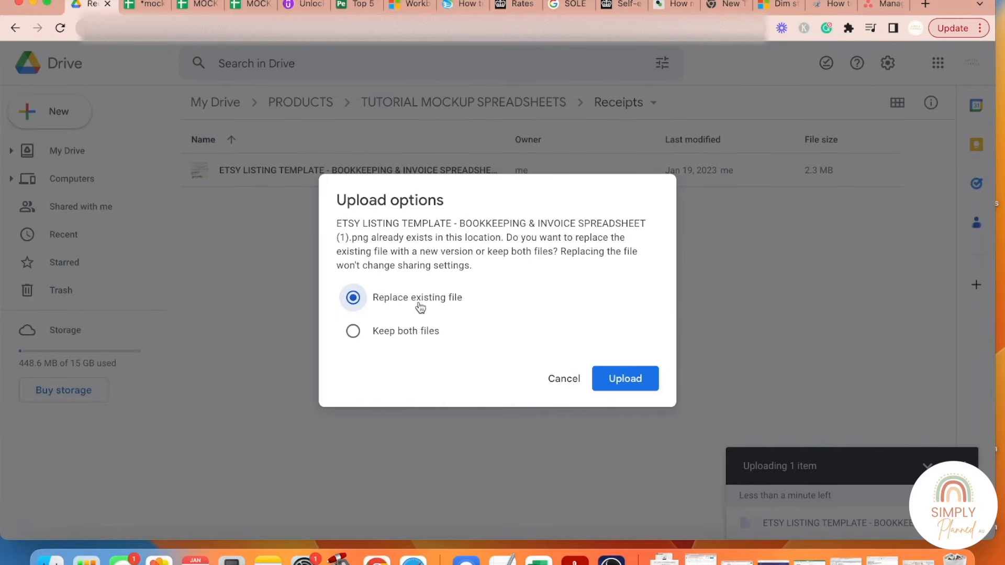
click(371, 337)
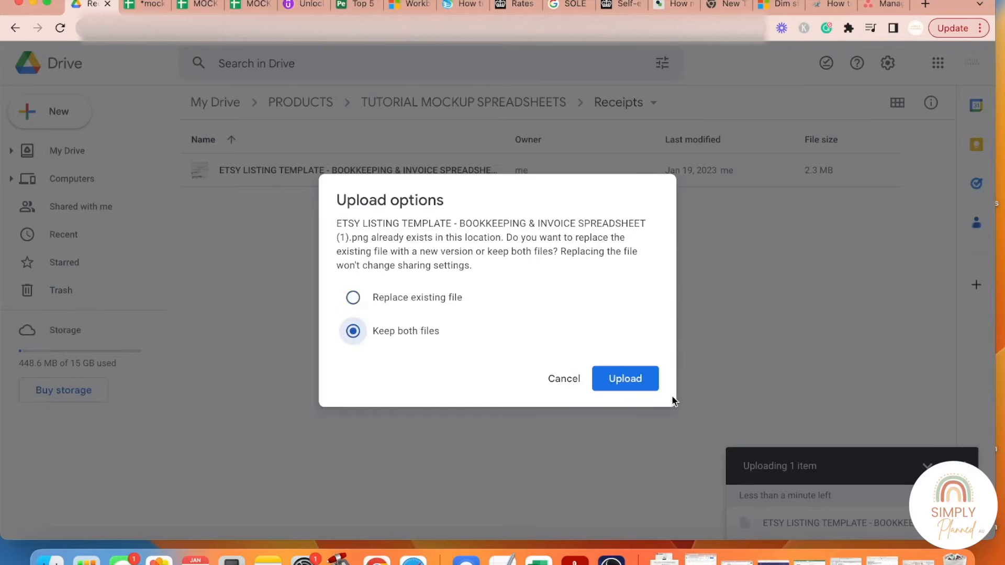
click(626, 379)
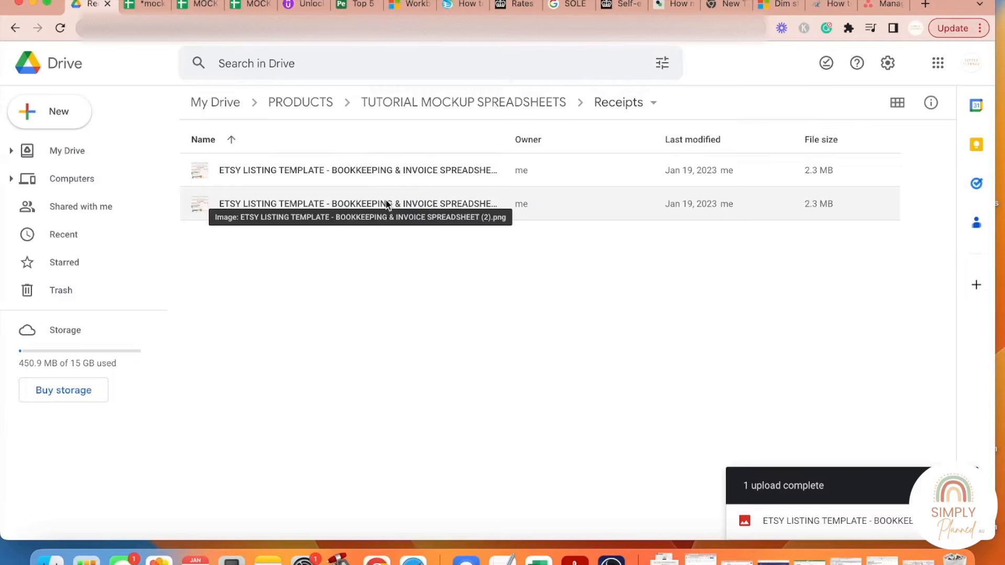
Get the link of the uploaded image ending in (2).png, opening its sharing settings.
right_click(454, 196)
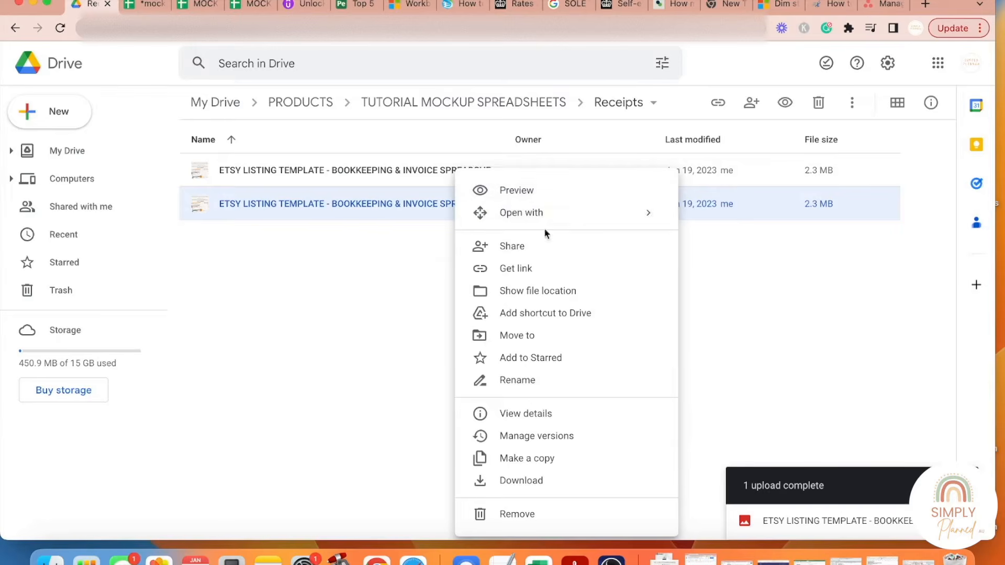
click(495, 276)
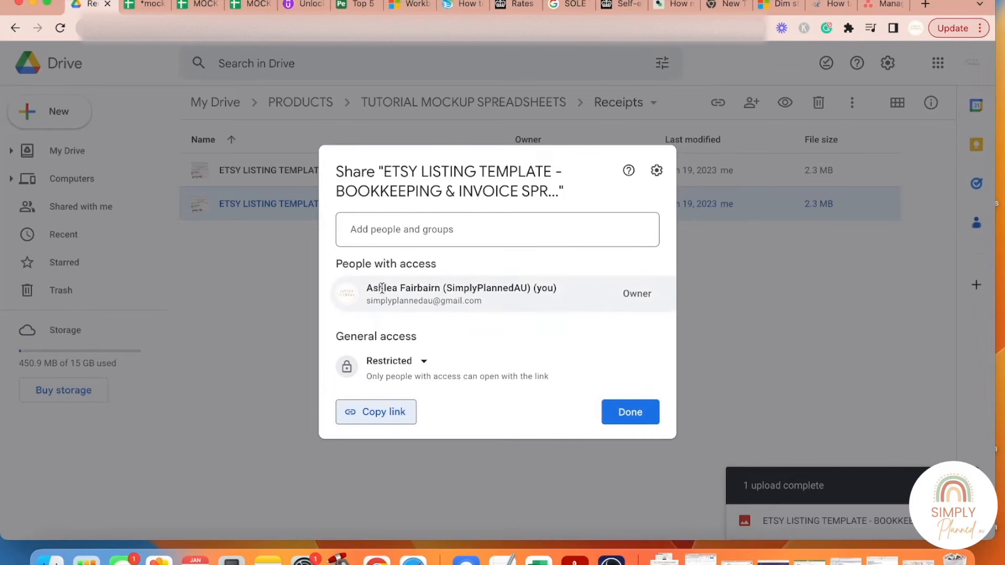
mouse_move(578, 306)
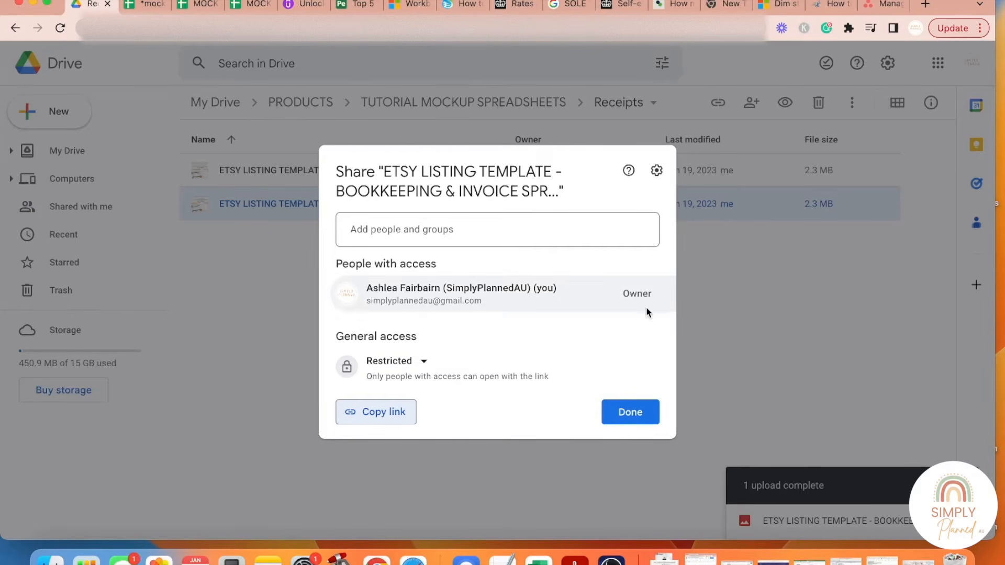
Try general access set to Anyone with the link, and return it to Restricted.
click(424, 362)
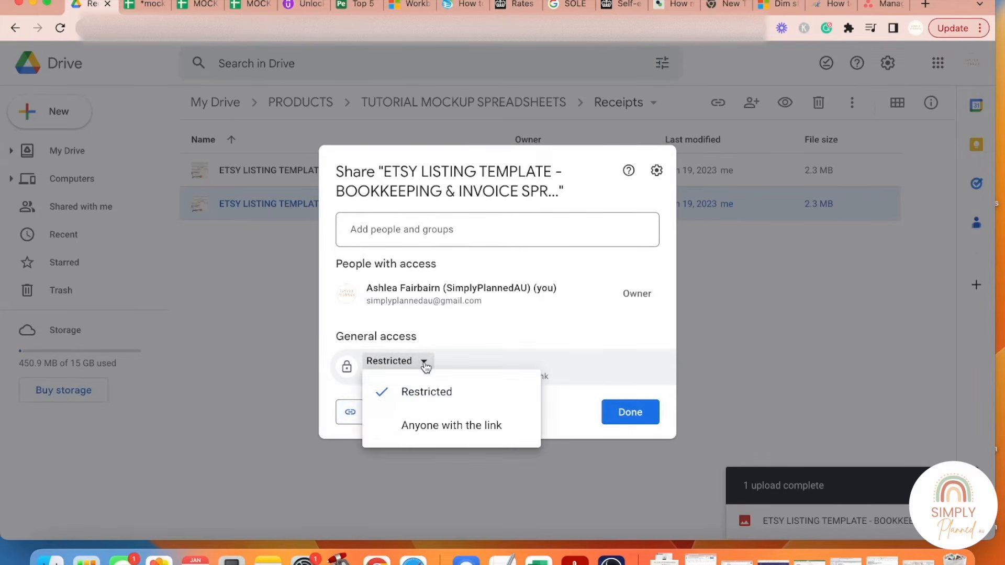
click(454, 428)
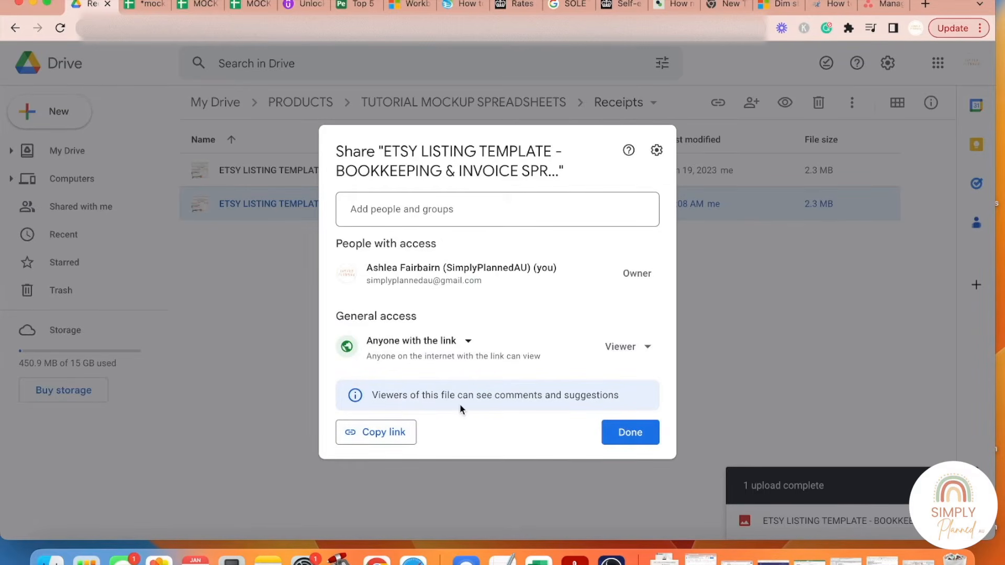
click(459, 349)
click(433, 375)
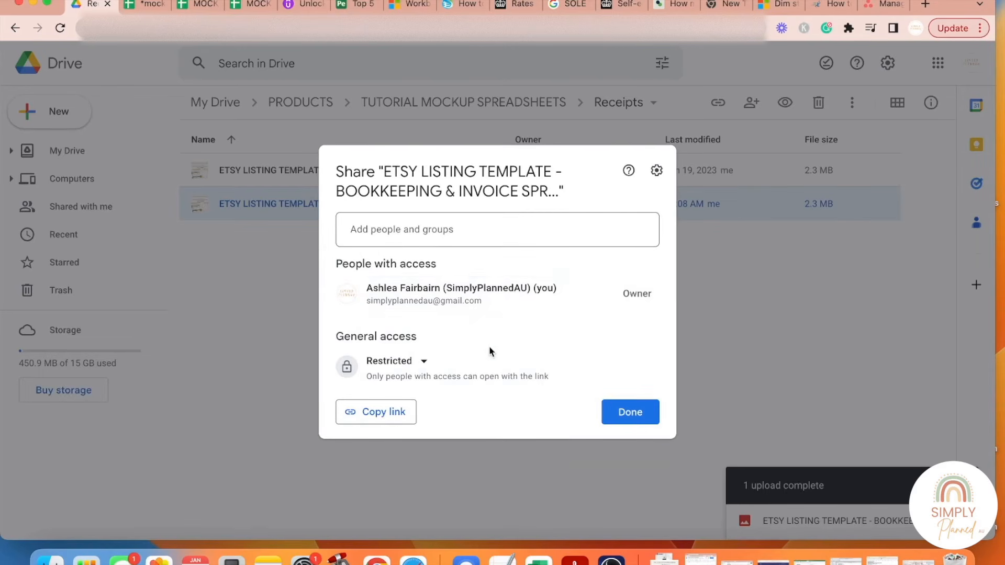
Copy the restricted file's share link and close the sharing settings.
mouse_move(517, 291)
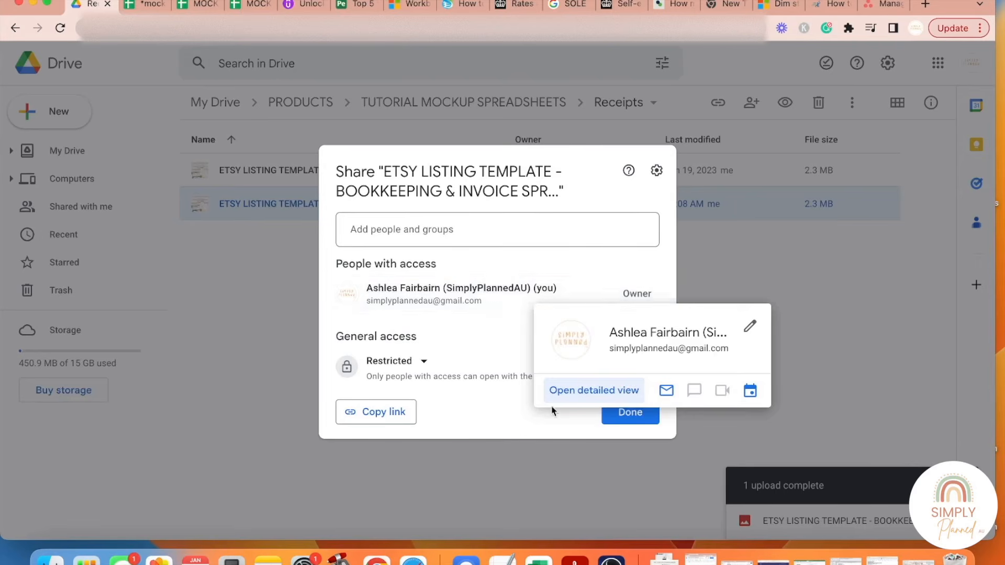
click(371, 412)
click(629, 419)
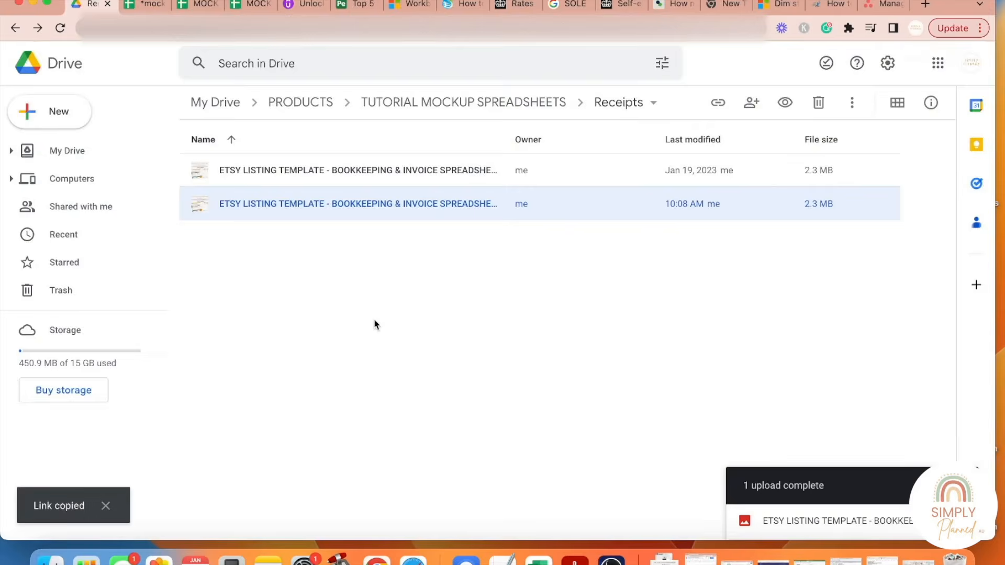
Return to the bookkeeping spreadsheet and enter RECEIPT in the Notes cell of the siteground hosting row.
click(145, 10)
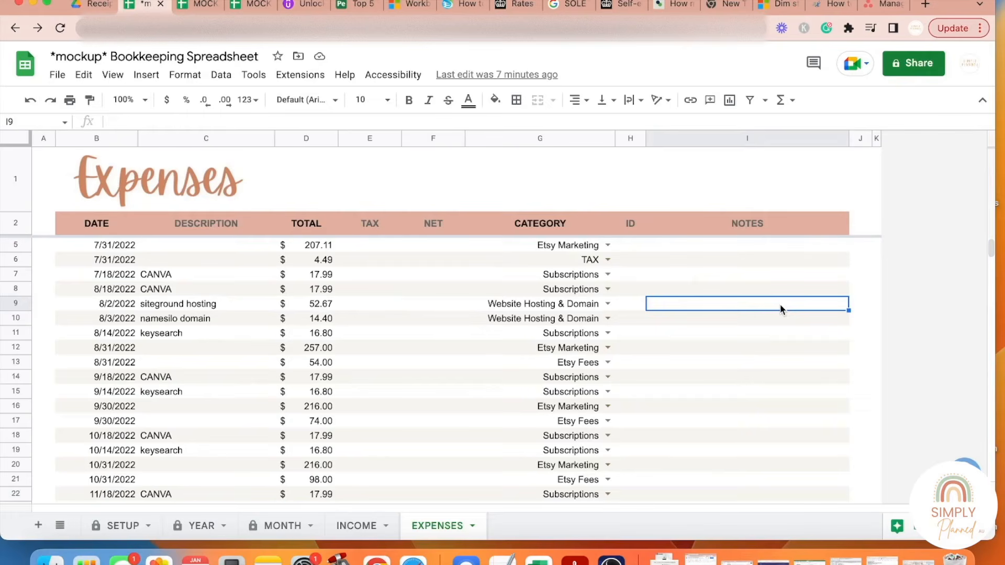
text(RECEIPTS)
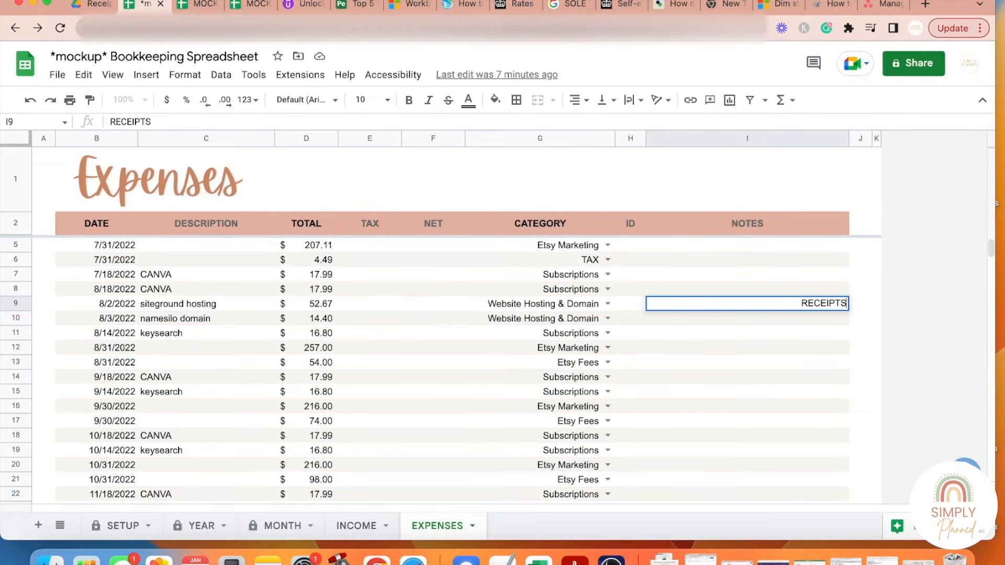
key(BackSpace)
click(955, 283)
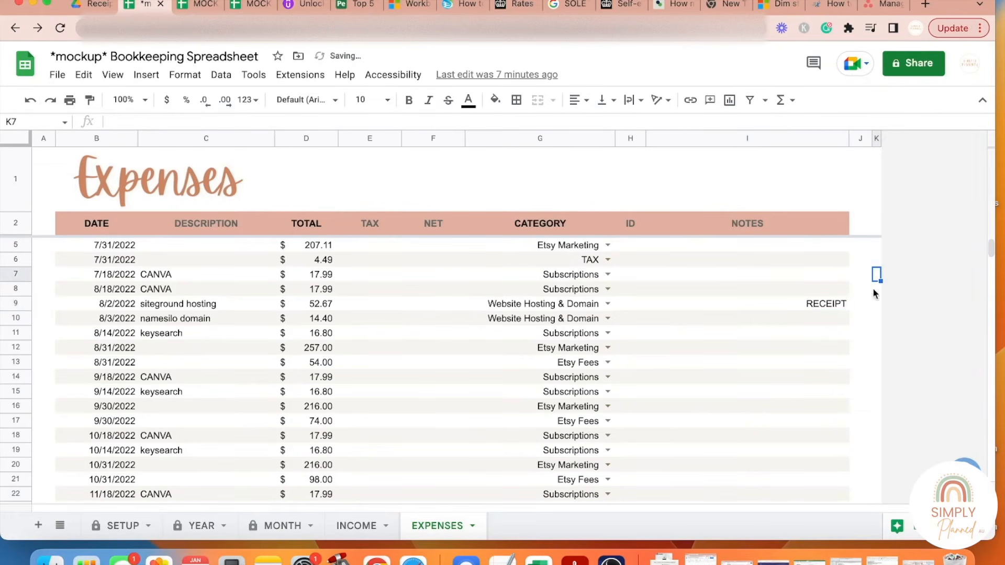
Insert the copied Drive file link into cell K2, beside the Expenses header row.
click(819, 306)
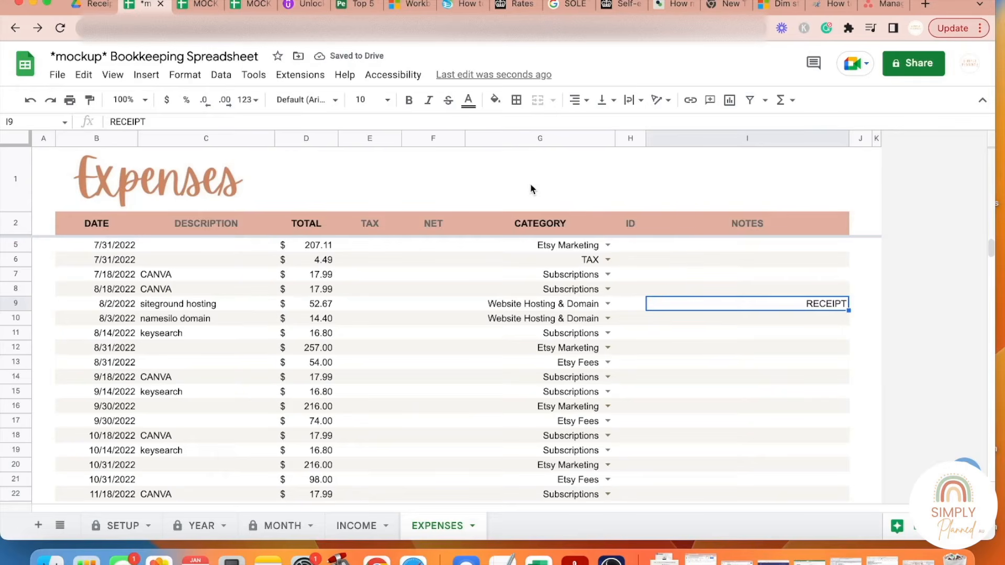
click(690, 101)
click(877, 223)
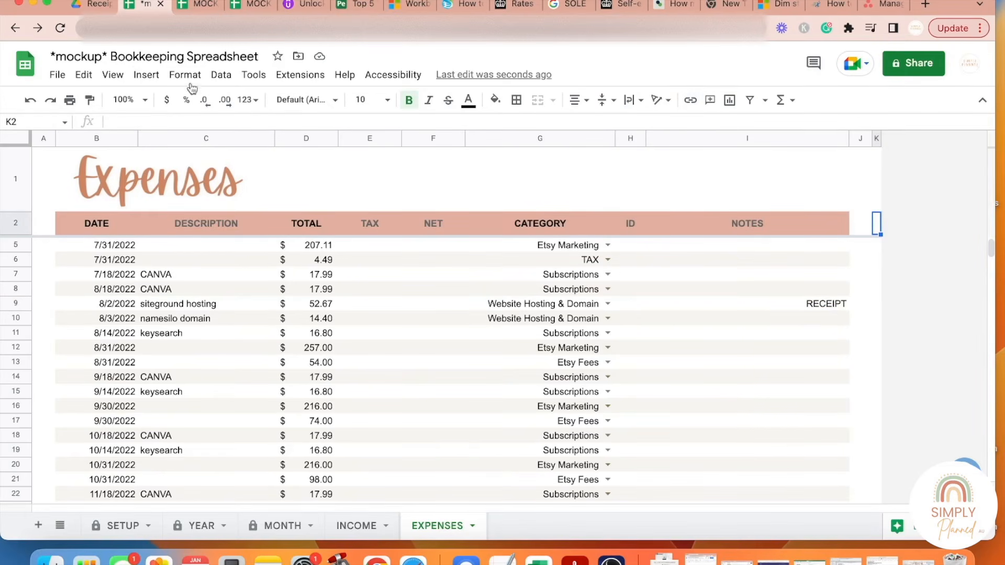
click(142, 78)
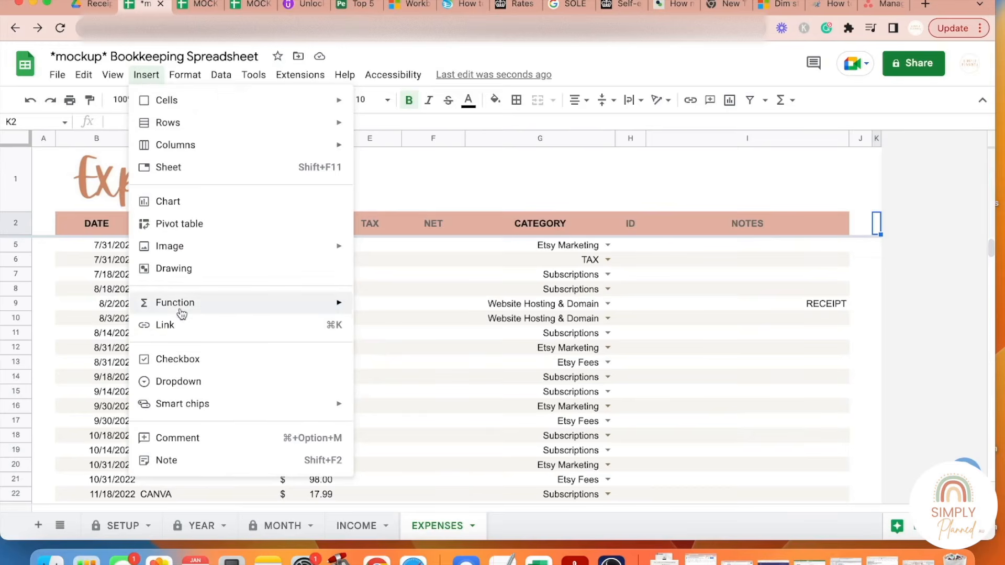
click(180, 328)
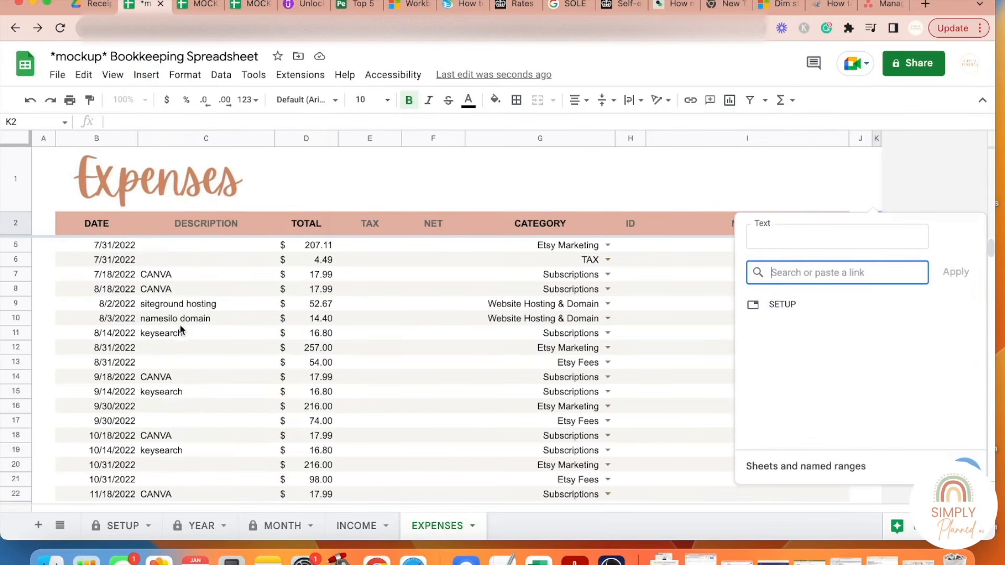
right_click(811, 272)
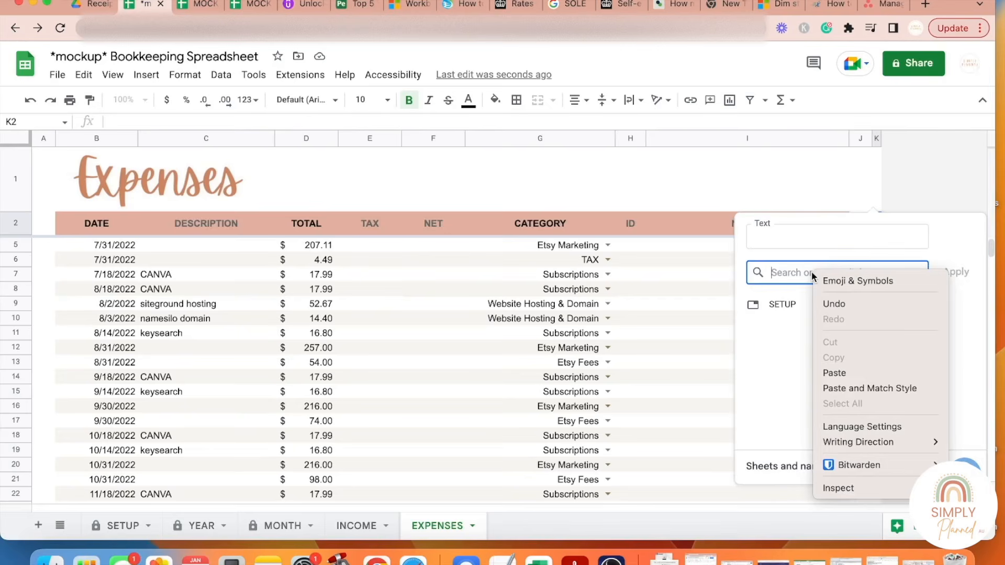
click(864, 373)
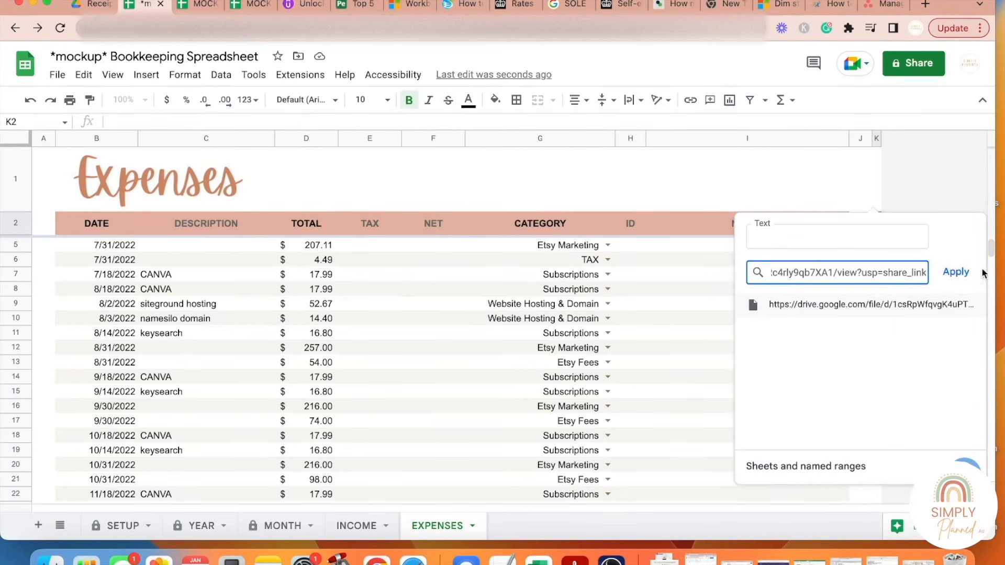
click(969, 272)
click(840, 290)
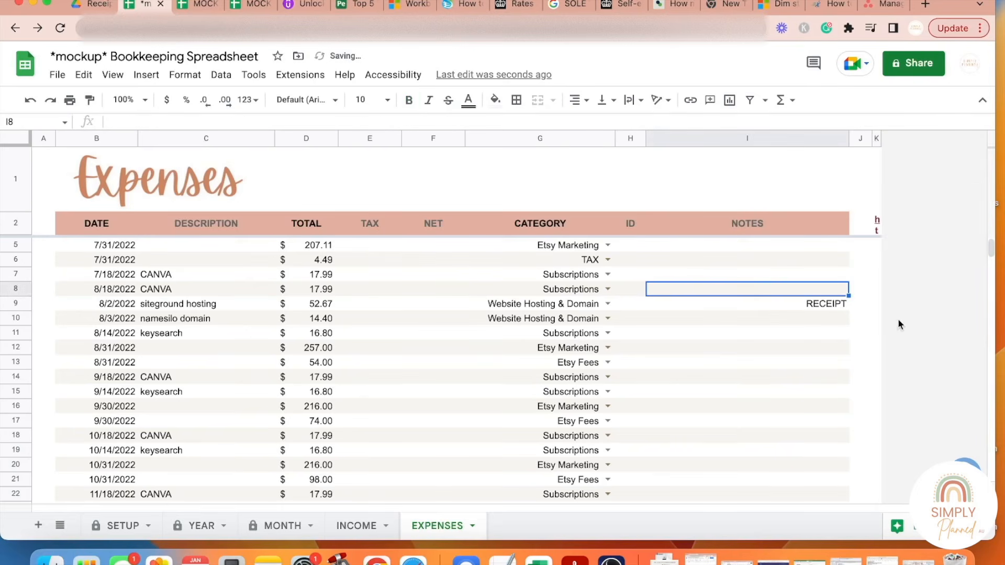
Clear the misplaced link from cell K2 and attach the copied Drive file link to RECEIPT in the siteground hosting row's Notes cell.
click(877, 224)
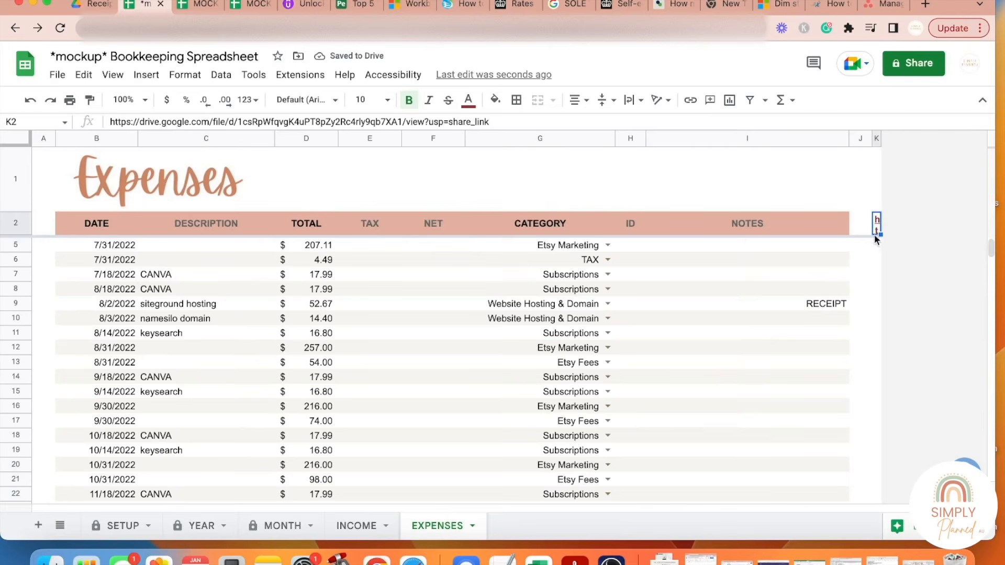
key(Delete)
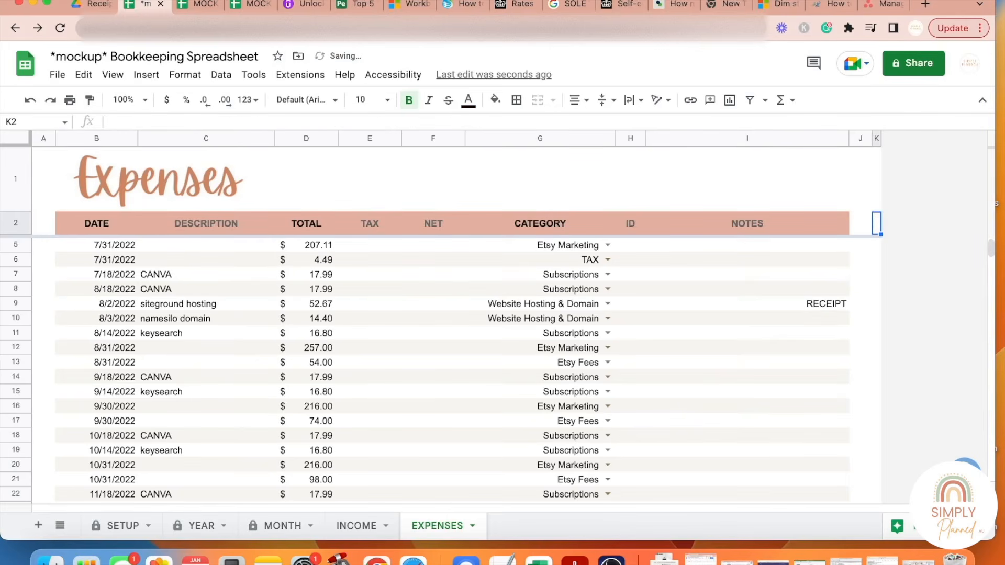
click(818, 304)
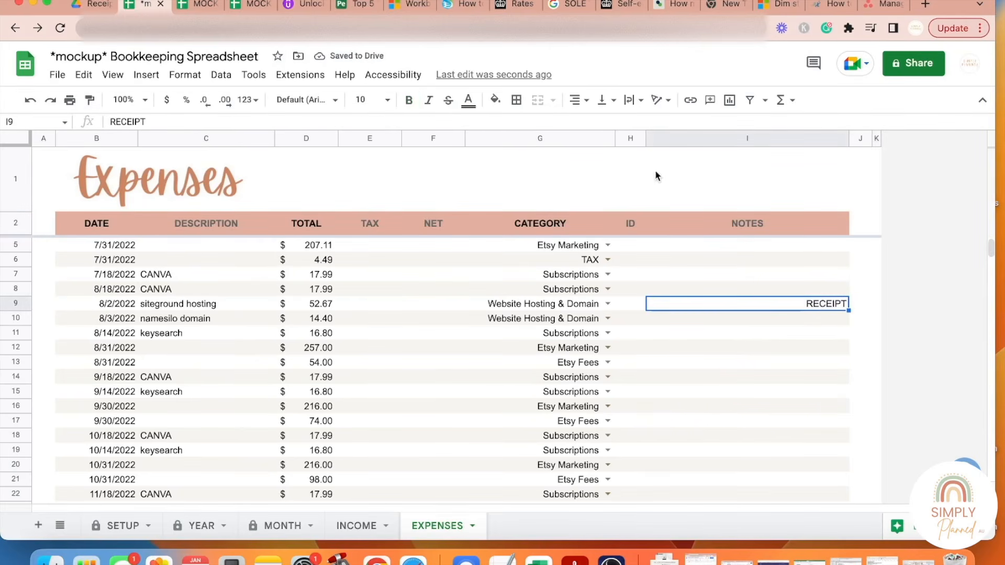
click(690, 100)
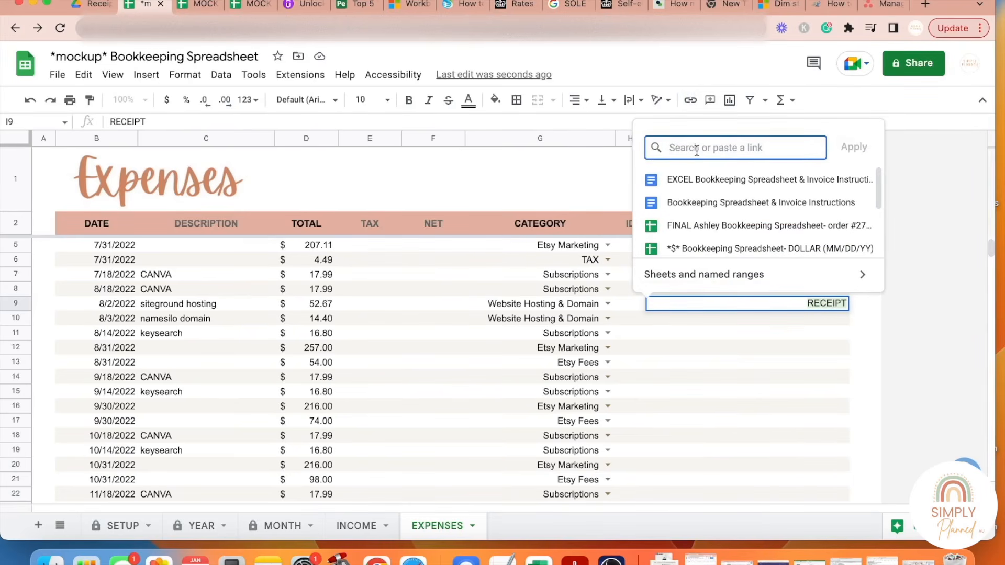
key(super+v)
click(853, 147)
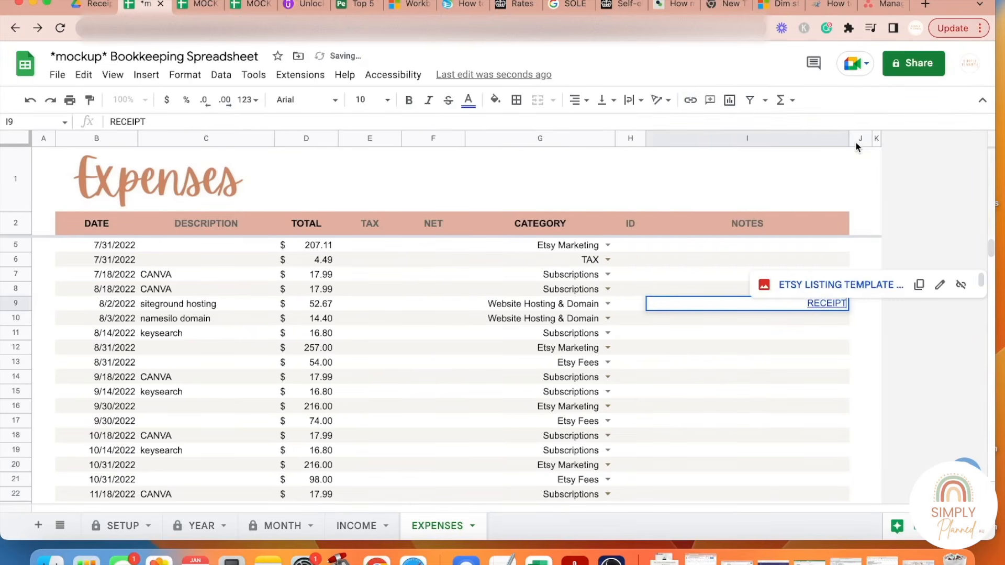
click(831, 358)
Test the RECEIPT link in the siteground hosting row by previewing and opening its Drive image, and close the opened file.
click(824, 301)
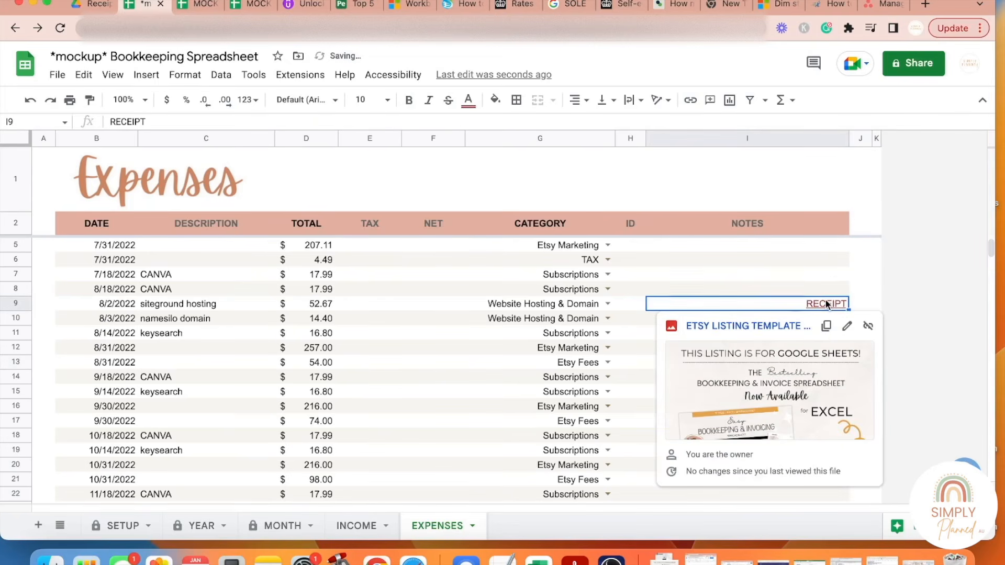
scroll(824, 293, down, 2)
scroll(822, 285, up, 3)
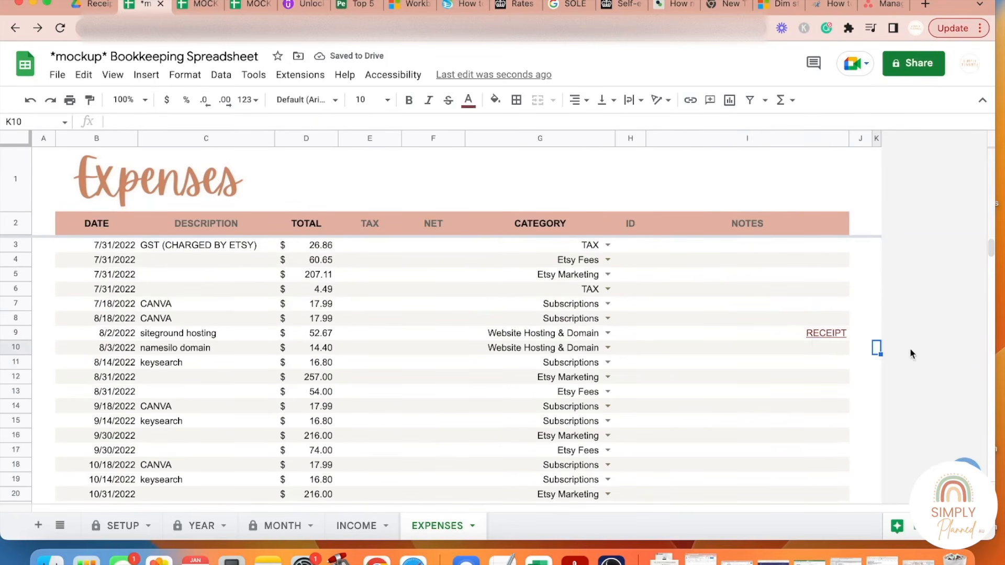
mouse_move(827, 335)
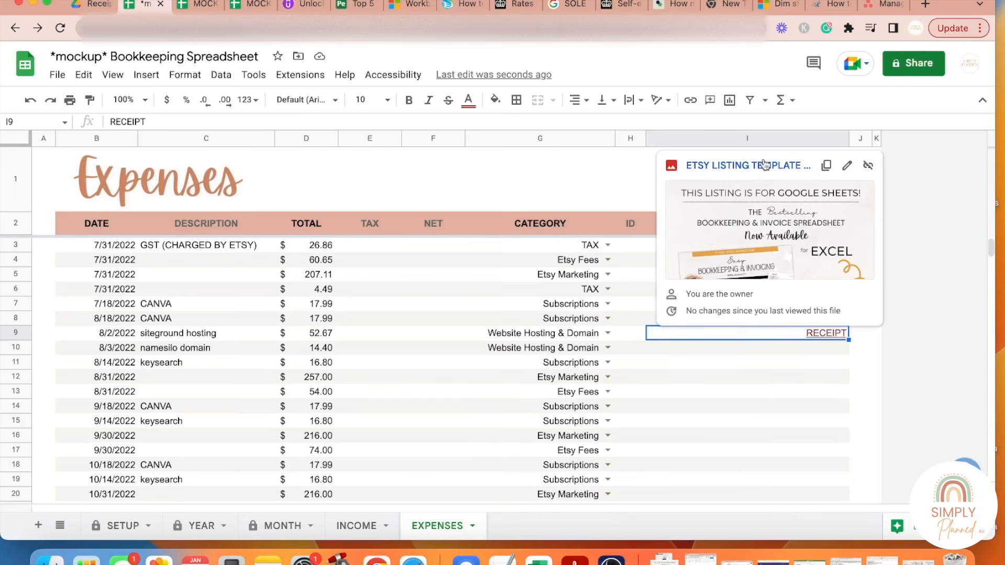
click(721, 166)
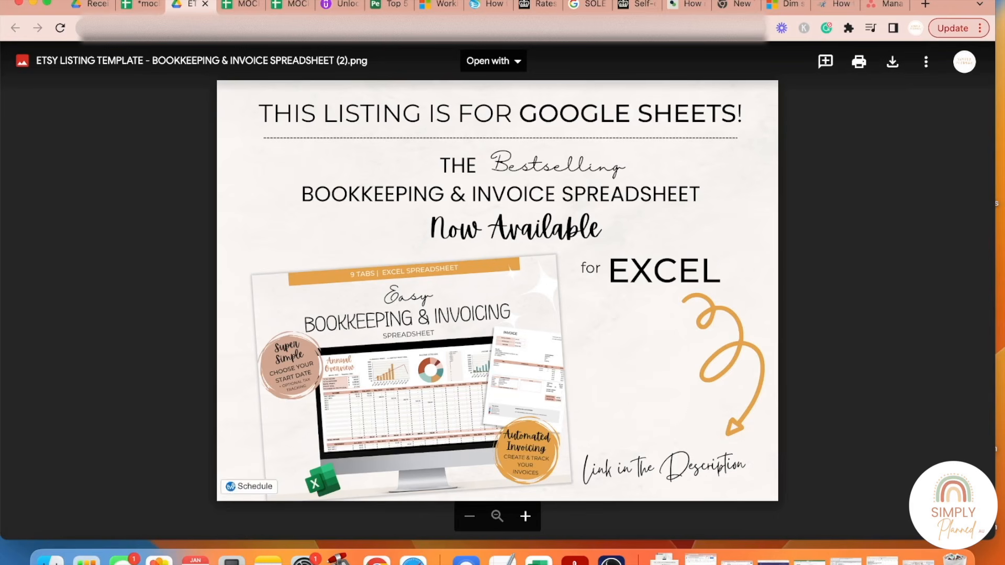
click(205, 7)
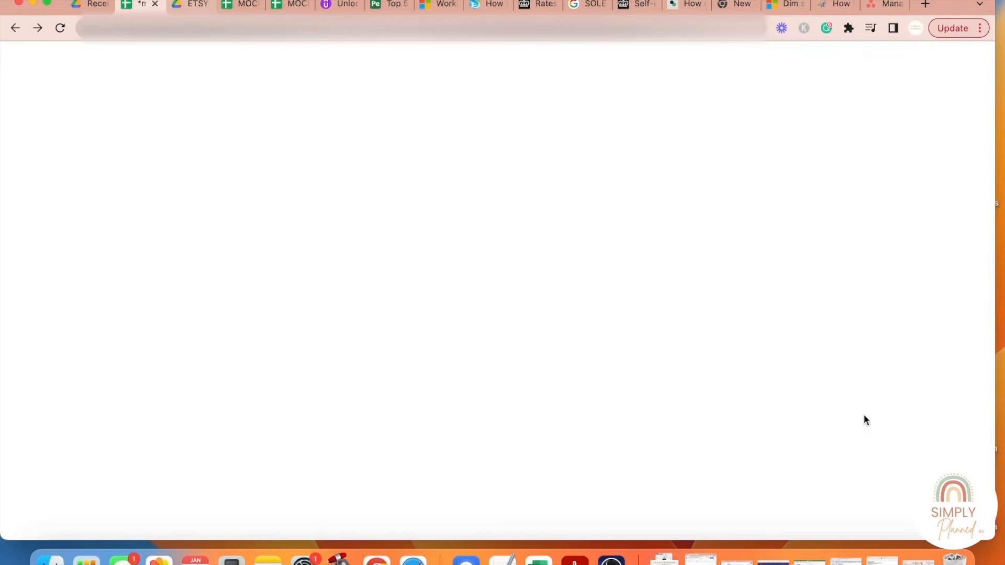
click(851, 378)
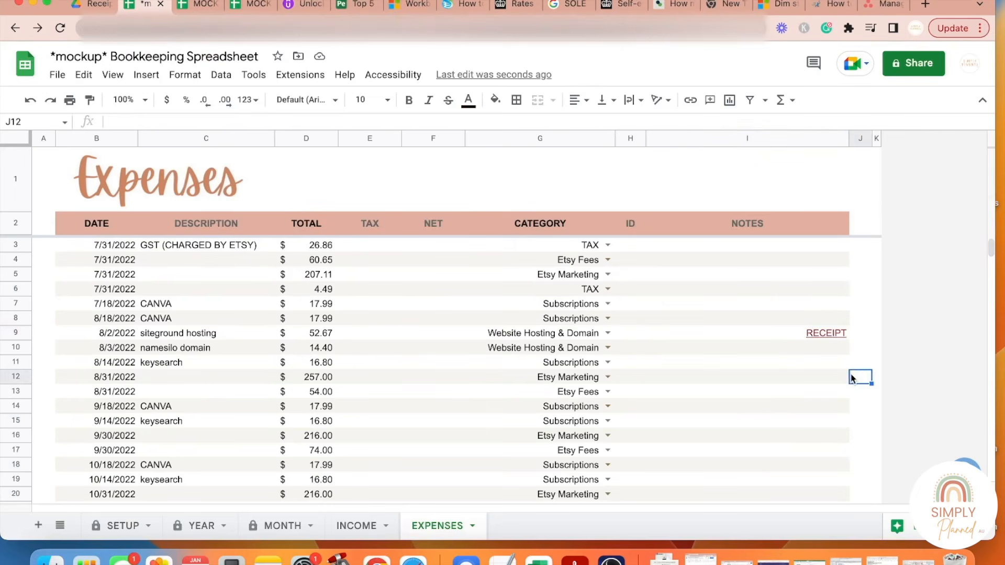
click(801, 350)
click(816, 335)
click(877, 304)
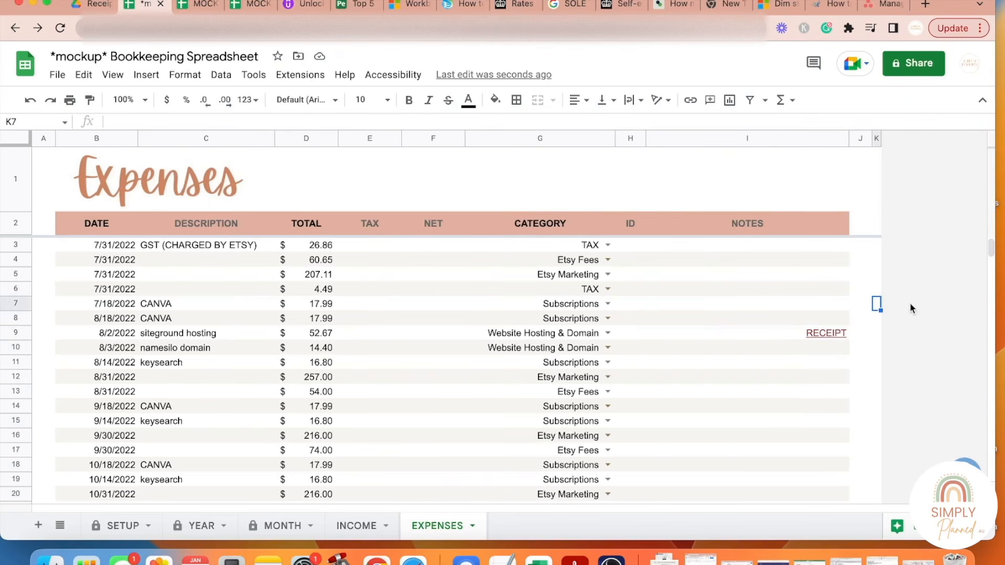
click(791, 348)
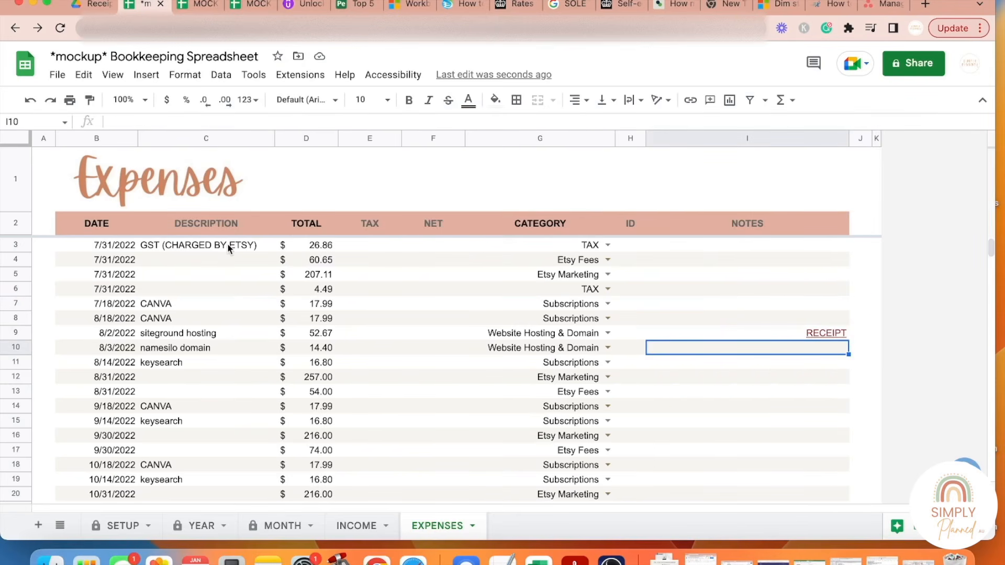